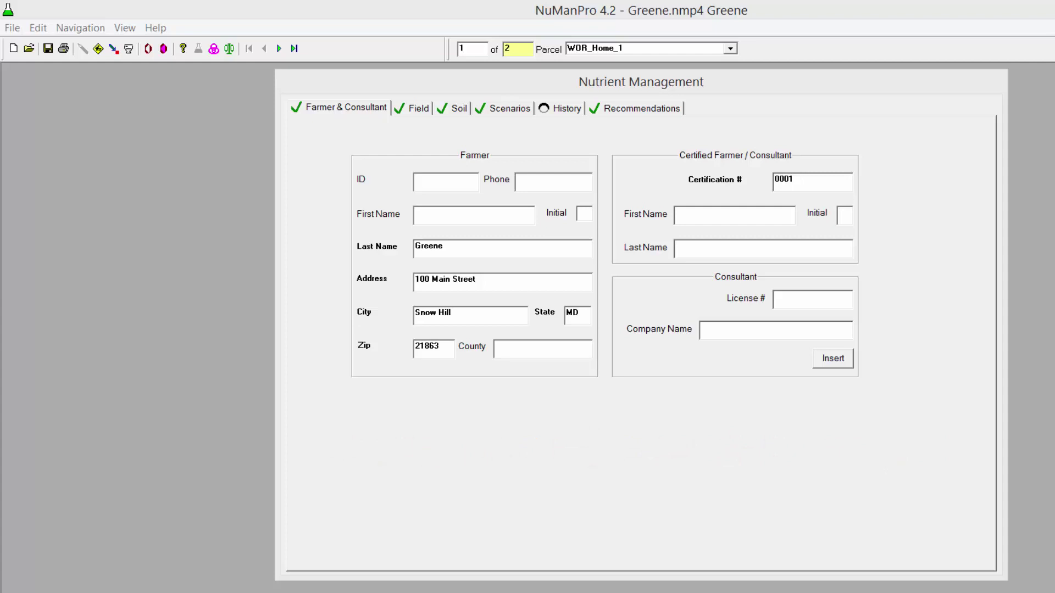
# Step: Display field 1's record with the Upper Pocomoke River watershed, Coastal plain region and 7.0 acres
pyautogui.click(427, 109)
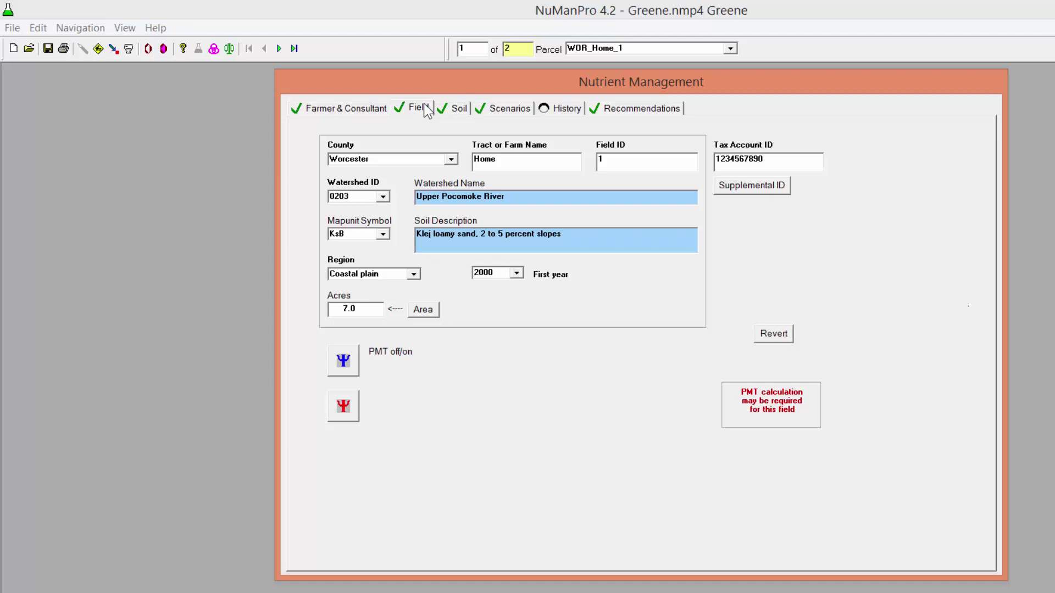
# Step: Add Home fields 1 and 2 to the export Target List and start saving them
pyautogui.click(12, 27)
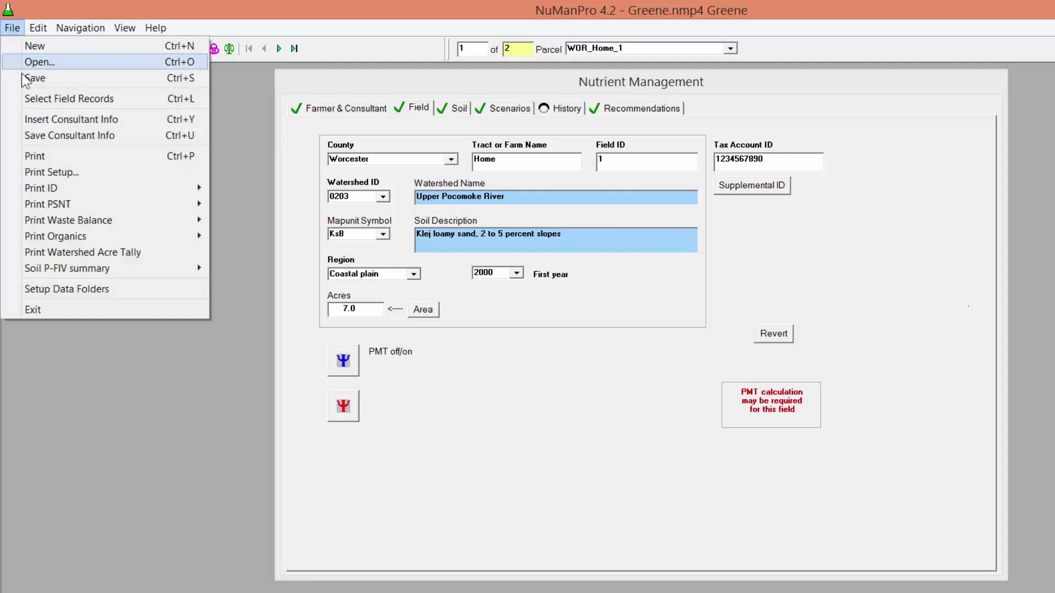
pyautogui.click(38, 98)
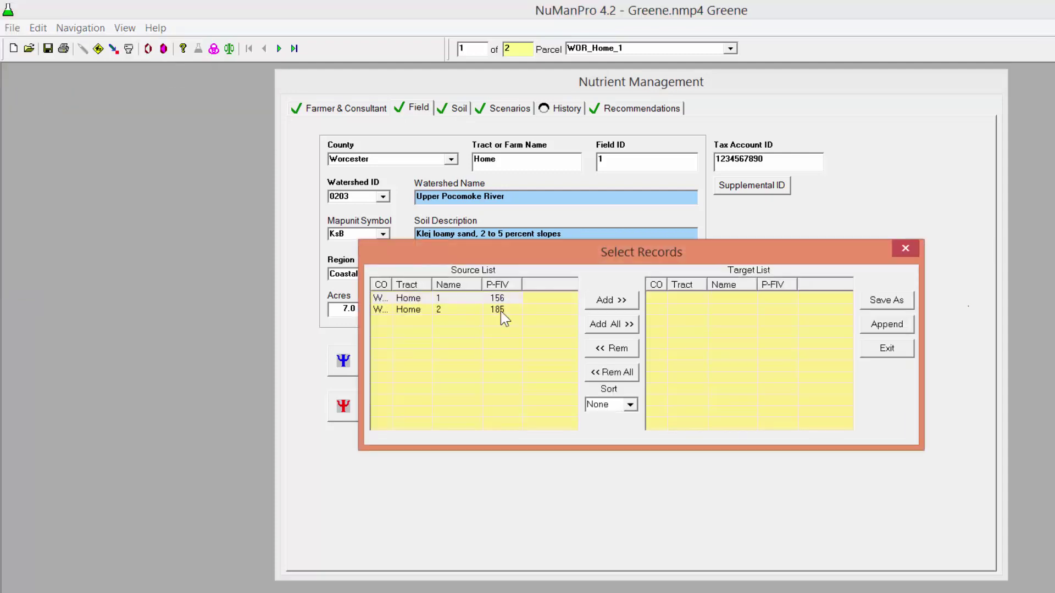
pyautogui.click(506, 298)
pyautogui.click(607, 302)
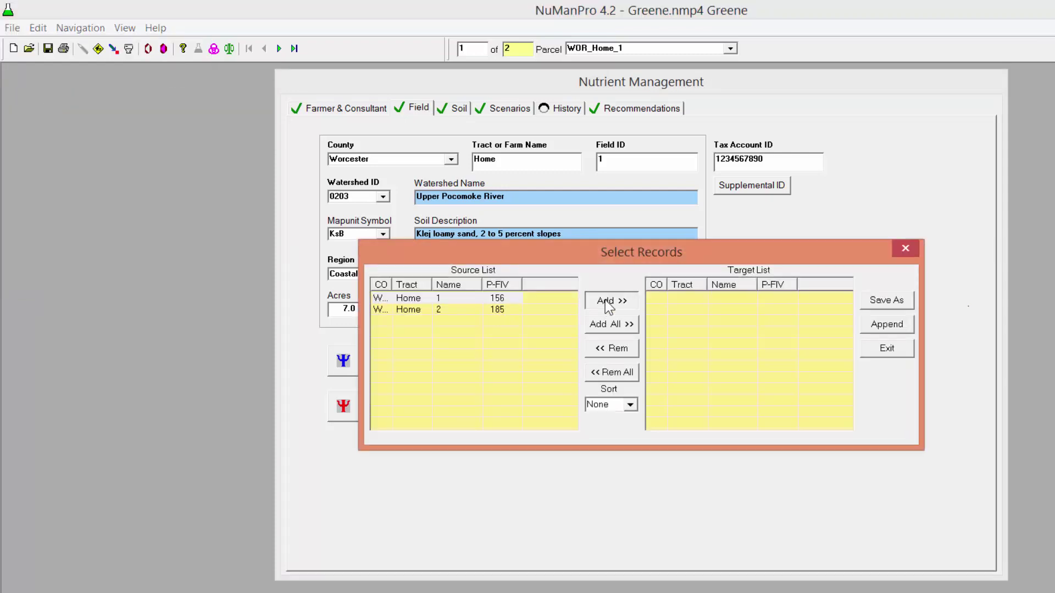
pyautogui.click(451, 312)
pyautogui.click(603, 304)
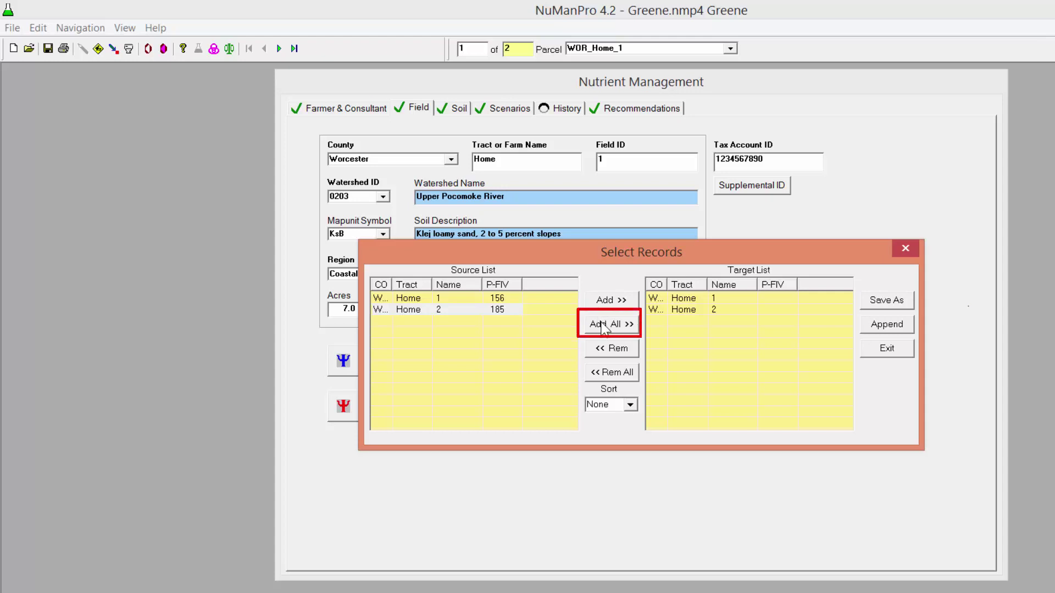
pyautogui.click(880, 301)
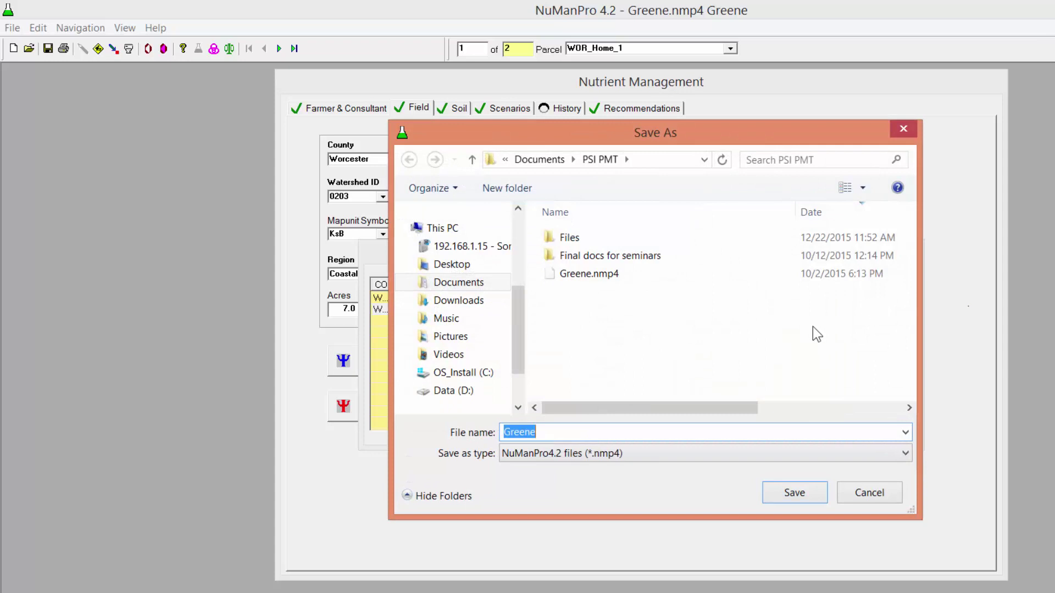
# Step: Save the two fields as Greene with the UM-PSI files (*.epsi) type
pyautogui.click(788, 453)
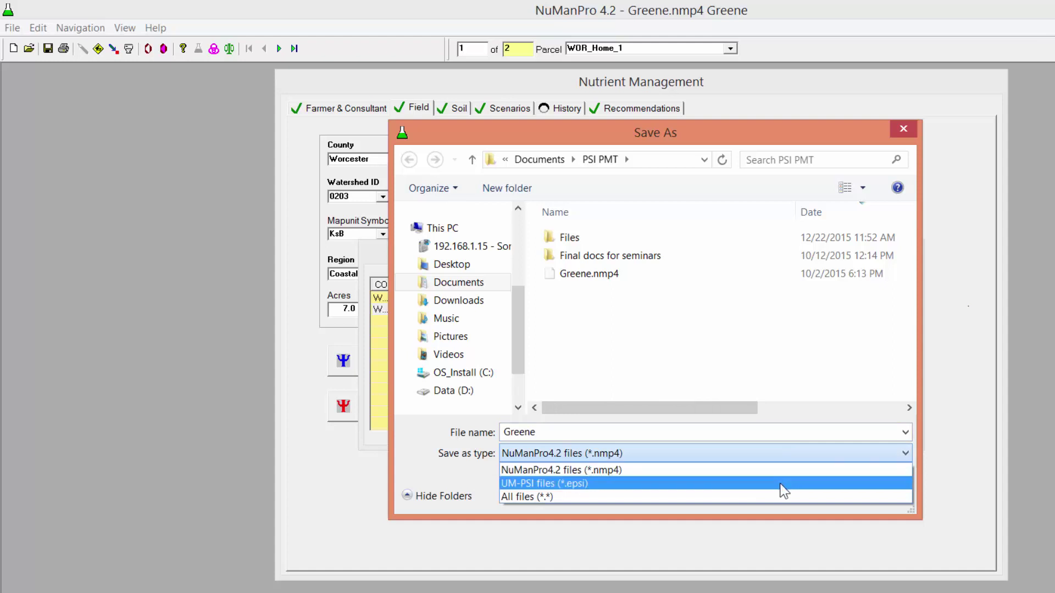
pyautogui.click(781, 484)
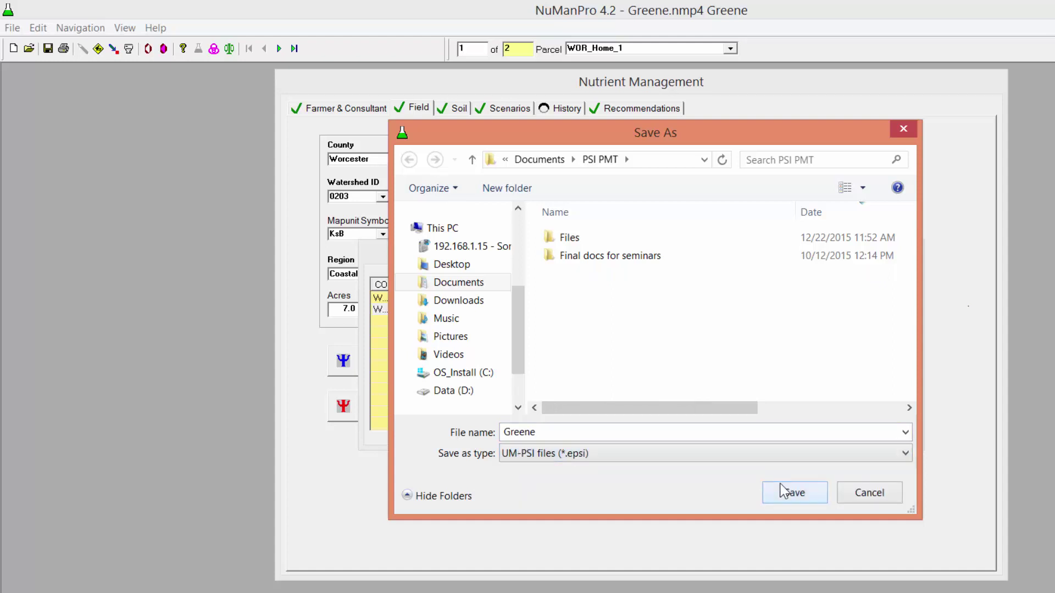
pyautogui.click(782, 490)
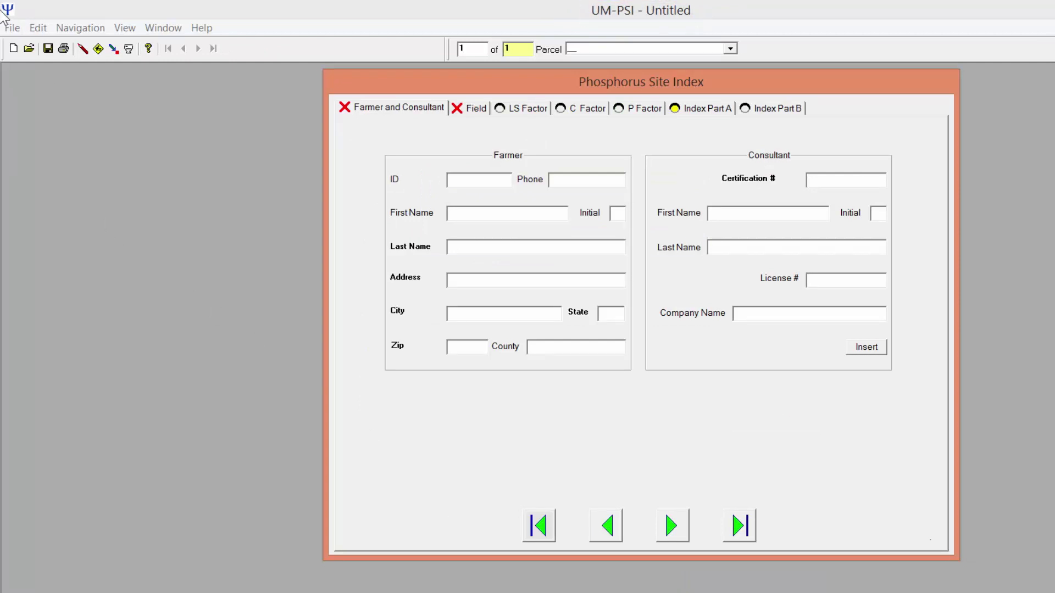
# Step: Open Greene.epsi in UM-PSI, discarding the untitled form's unsaved data
pyautogui.click(12, 28)
pyautogui.click(30, 63)
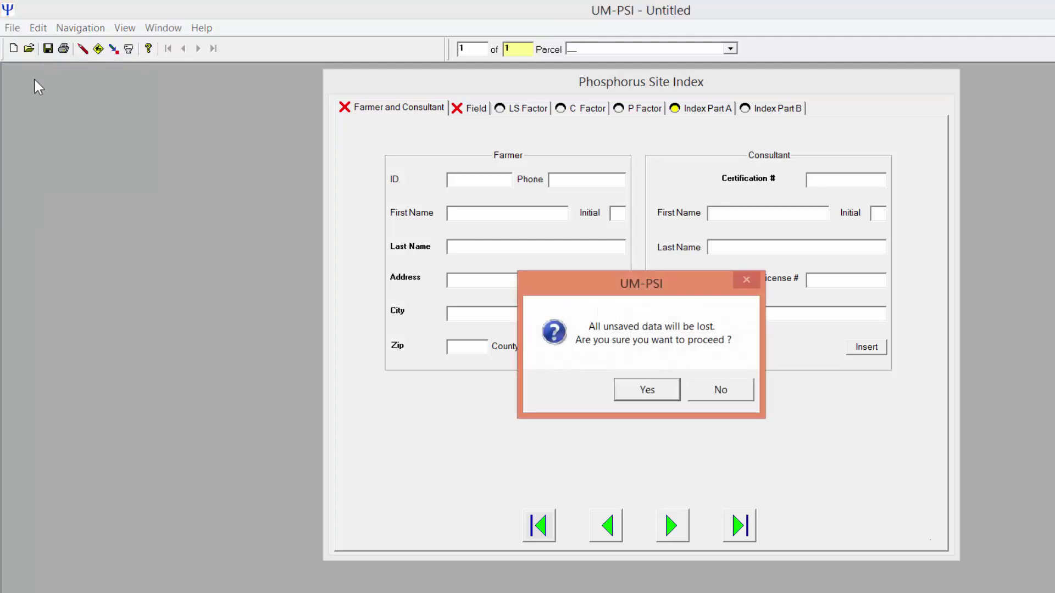
pyautogui.click(631, 390)
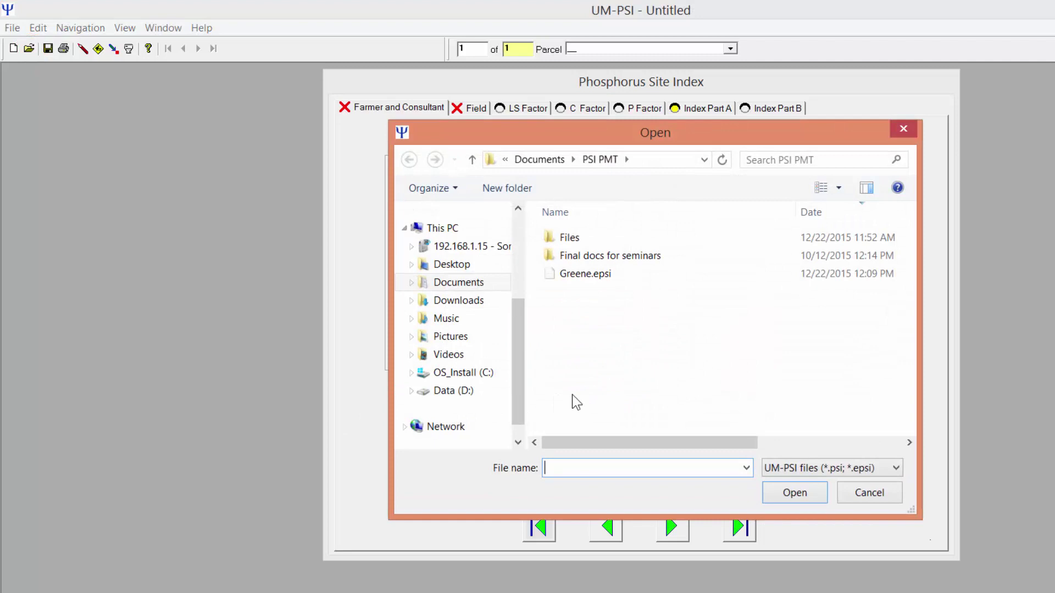
pyautogui.click(597, 278)
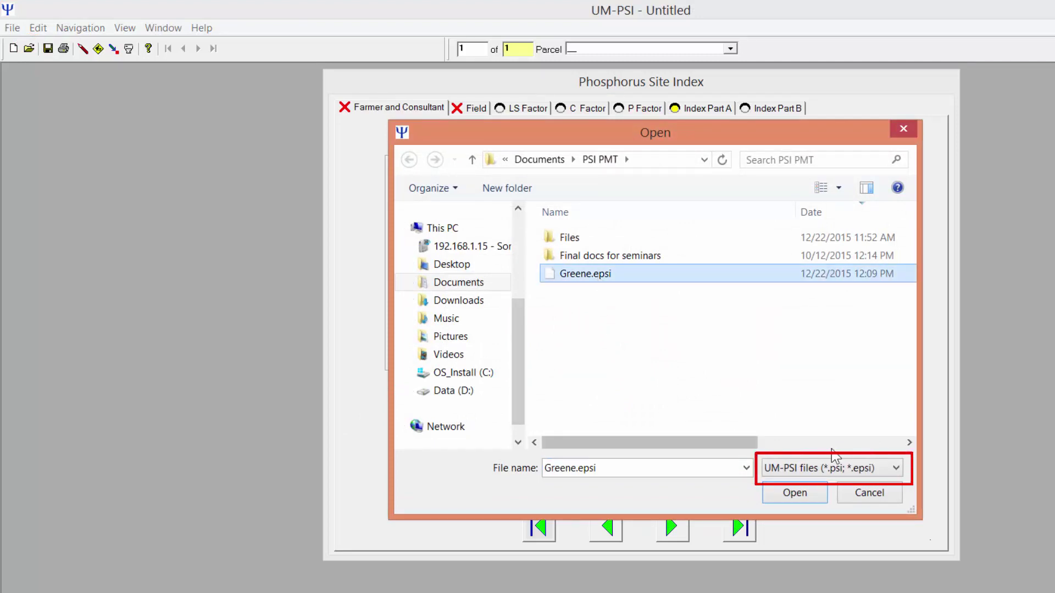
pyautogui.click(820, 495)
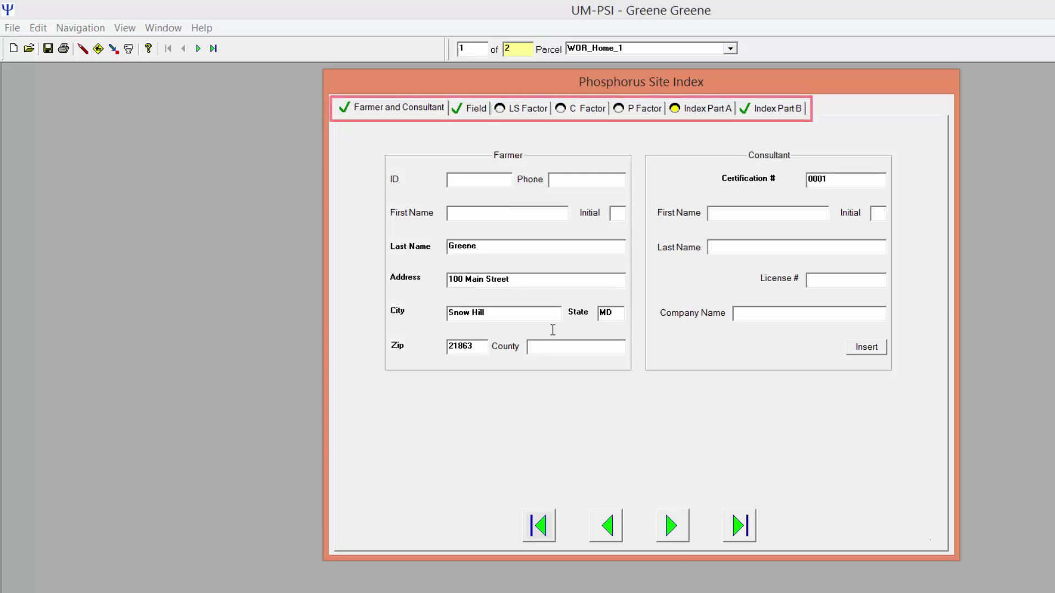
# Step: Review the imported farmer, consultant and field data: KsB soil, 7.0 acres, P 195.00, FIV 156.23
pyautogui.click(470, 111)
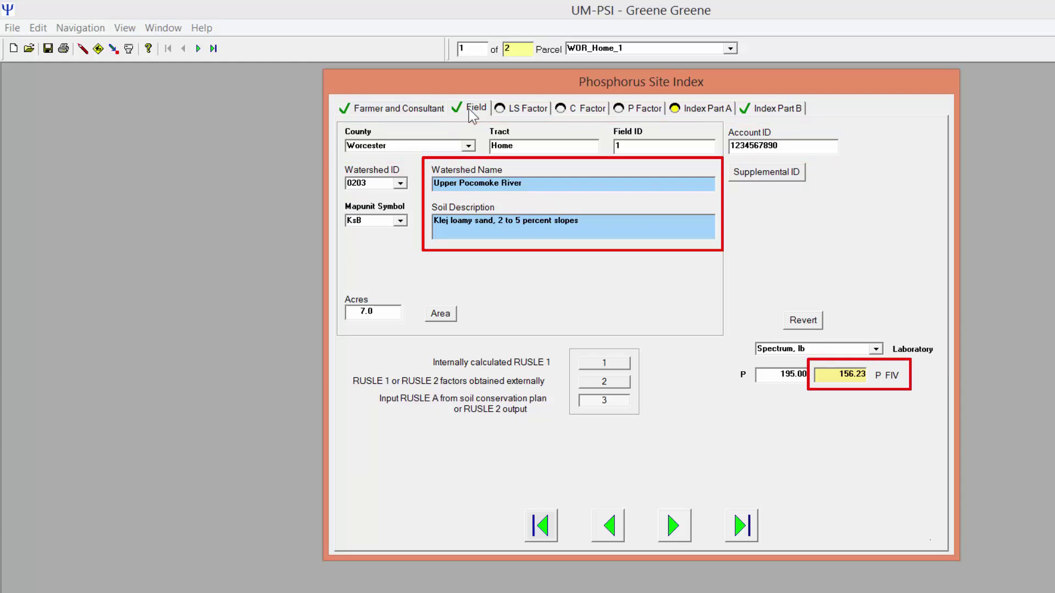
pyautogui.click(431, 108)
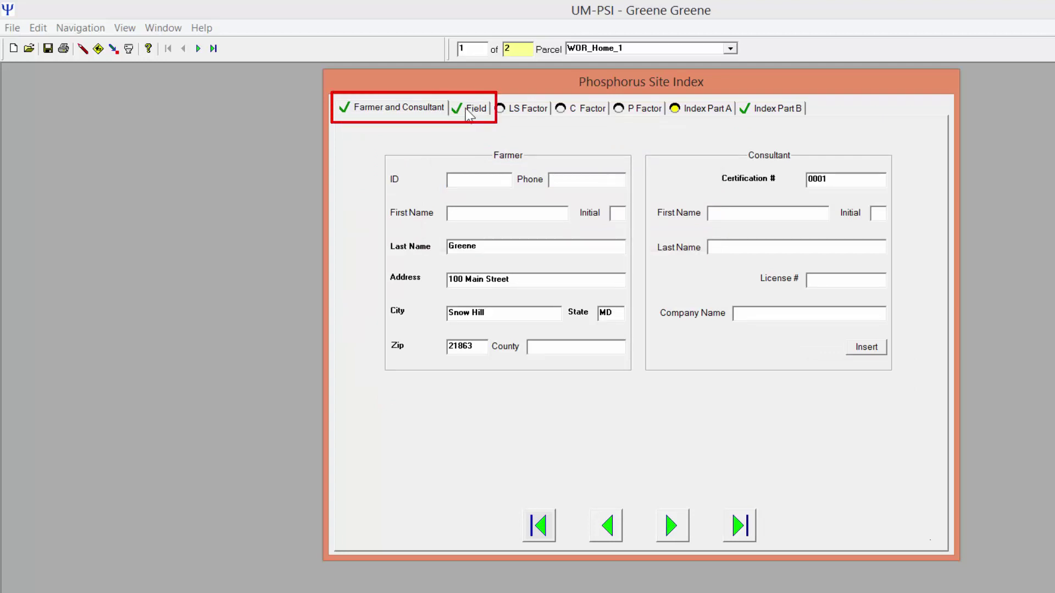
pyautogui.click(470, 108)
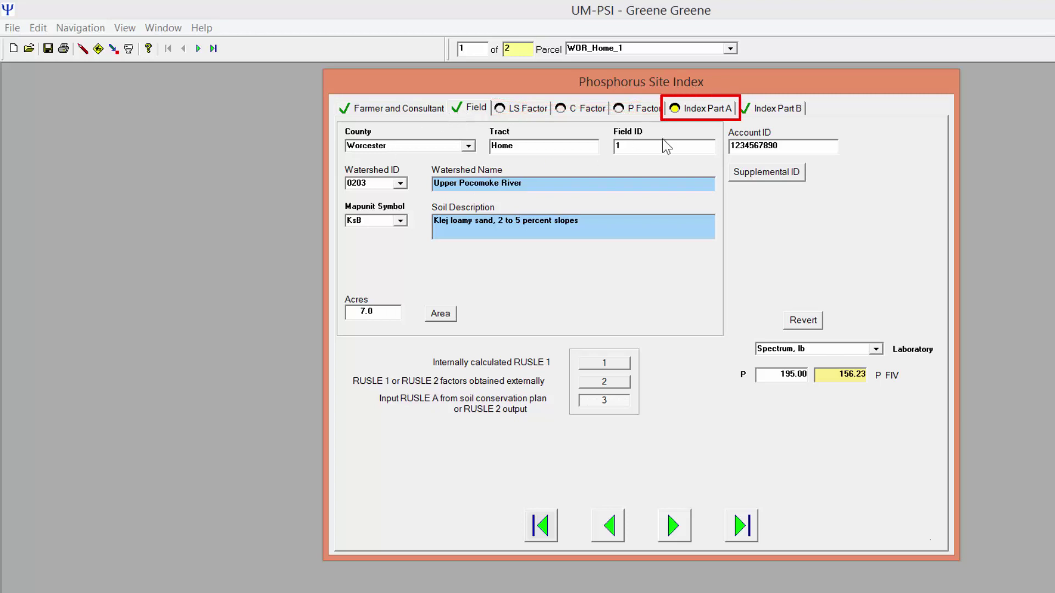
# Step: On Index Part A, set the vegetative buffer and no-P application zone to under 25 feet
pyautogui.click(715, 112)
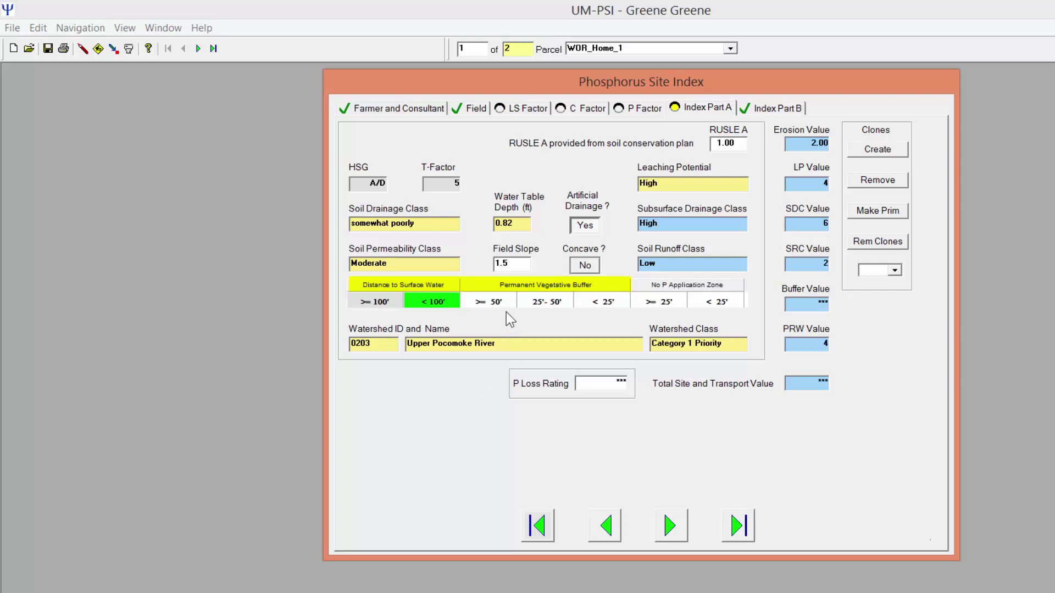
pyautogui.click(585, 302)
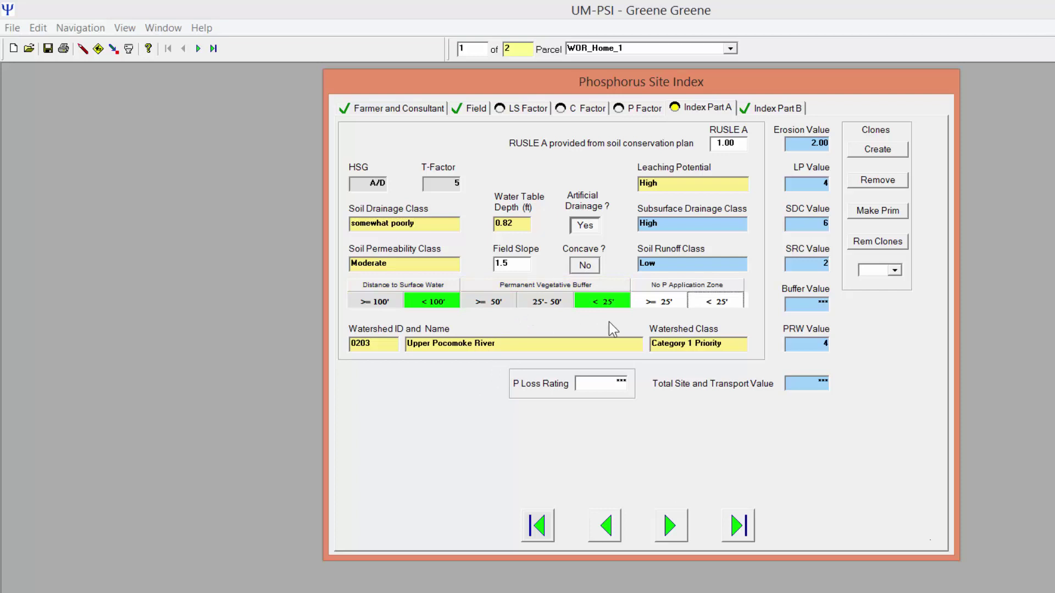
pyautogui.click(709, 301)
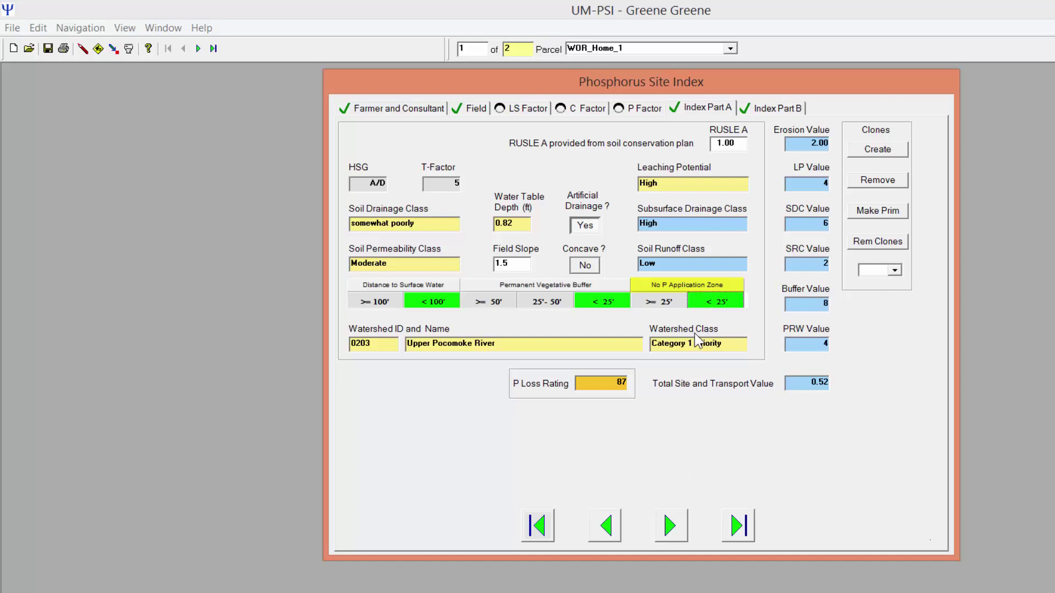
pyautogui.click(723, 303)
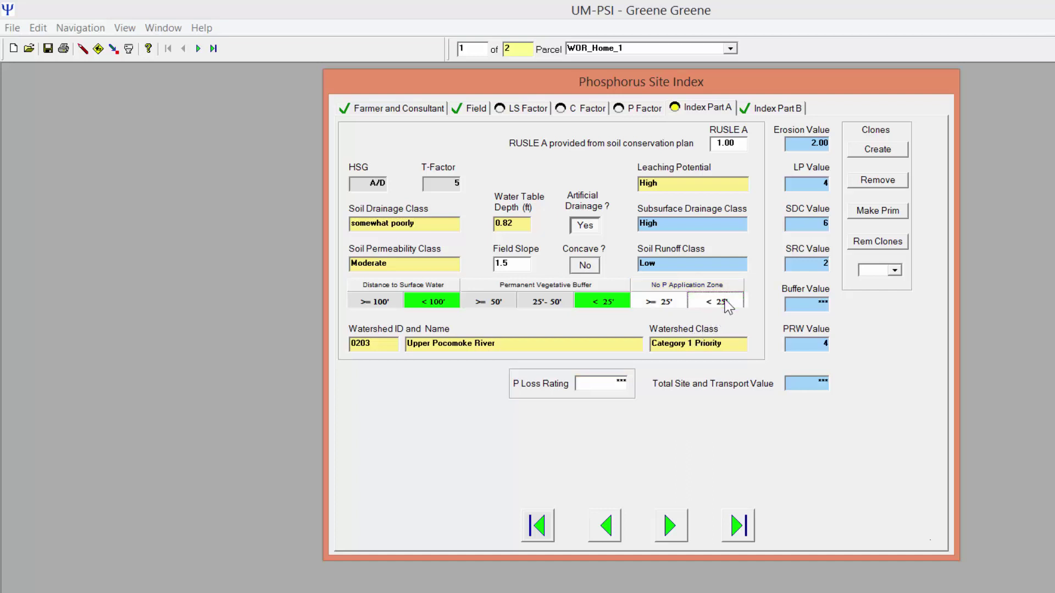
pyautogui.click(668, 306)
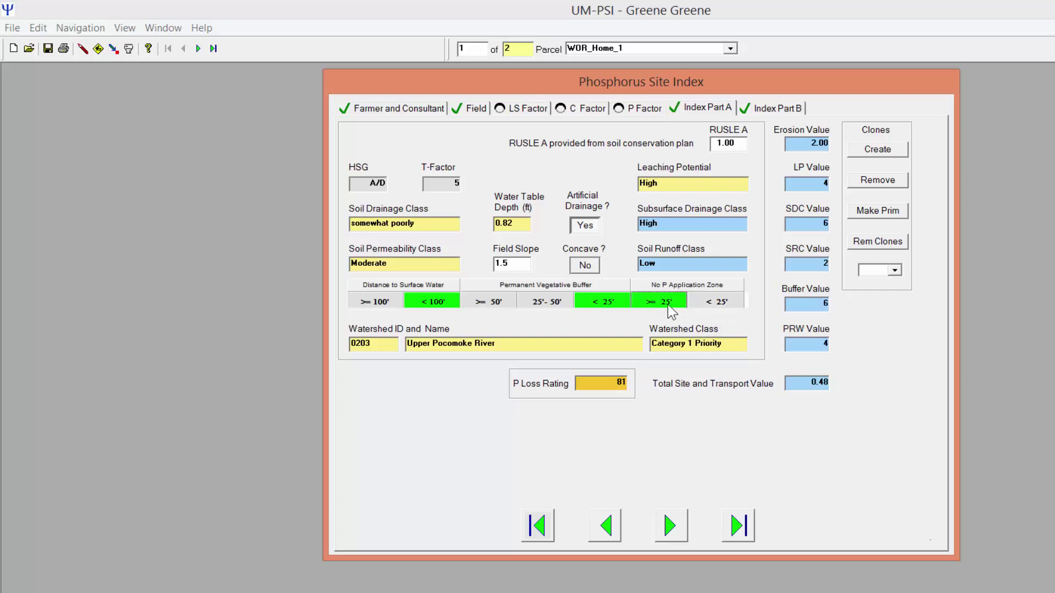
pyautogui.click(711, 304)
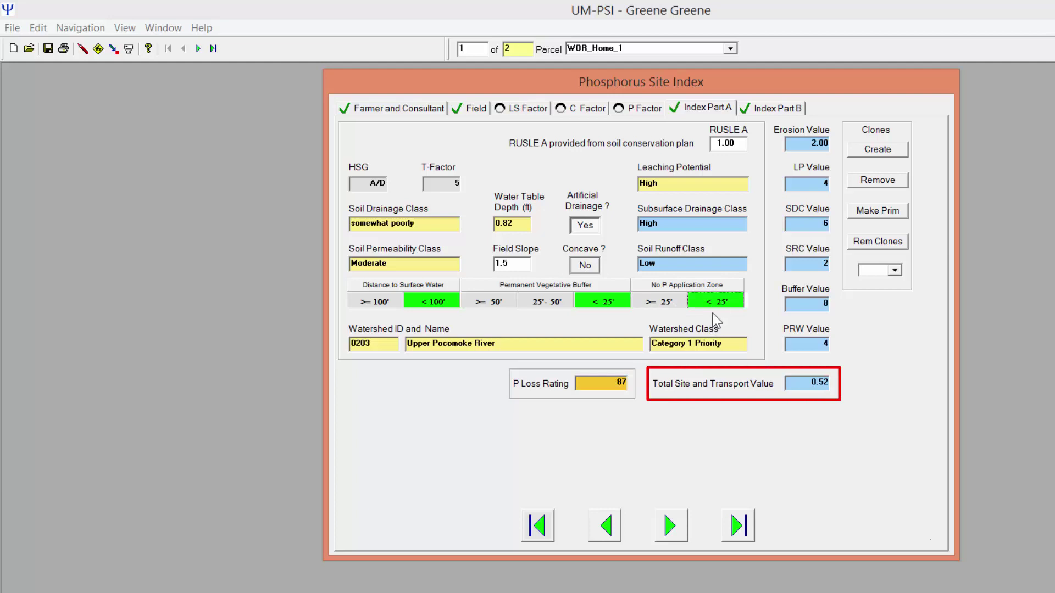
pyautogui.click(714, 301)
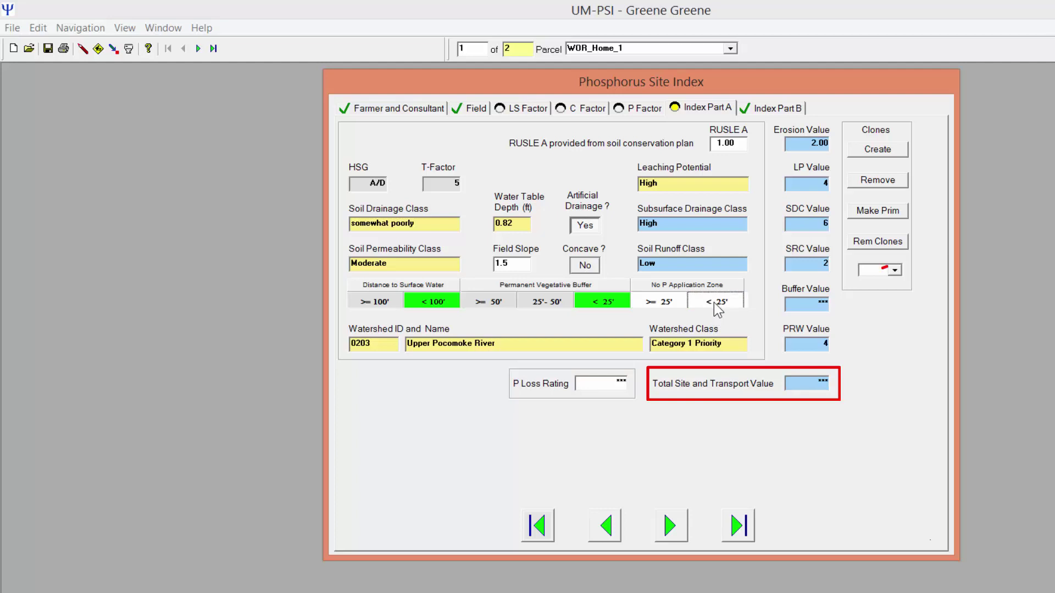
pyautogui.click(714, 302)
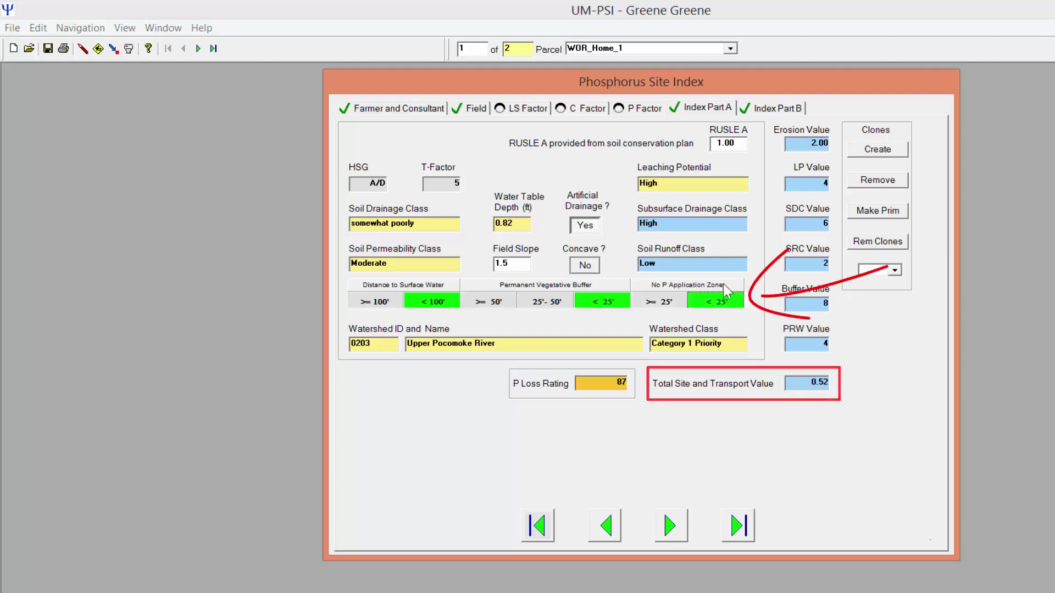
# Step: On Index Part B, bring up the manure types for the first application's 0.5 PSC
pyautogui.click(766, 112)
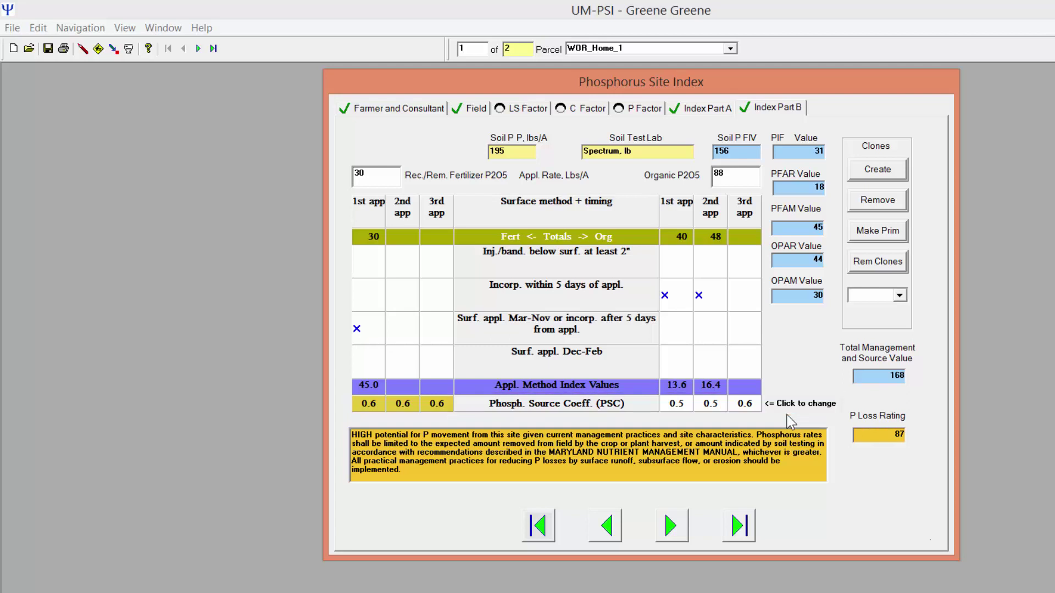
pyautogui.click(687, 407)
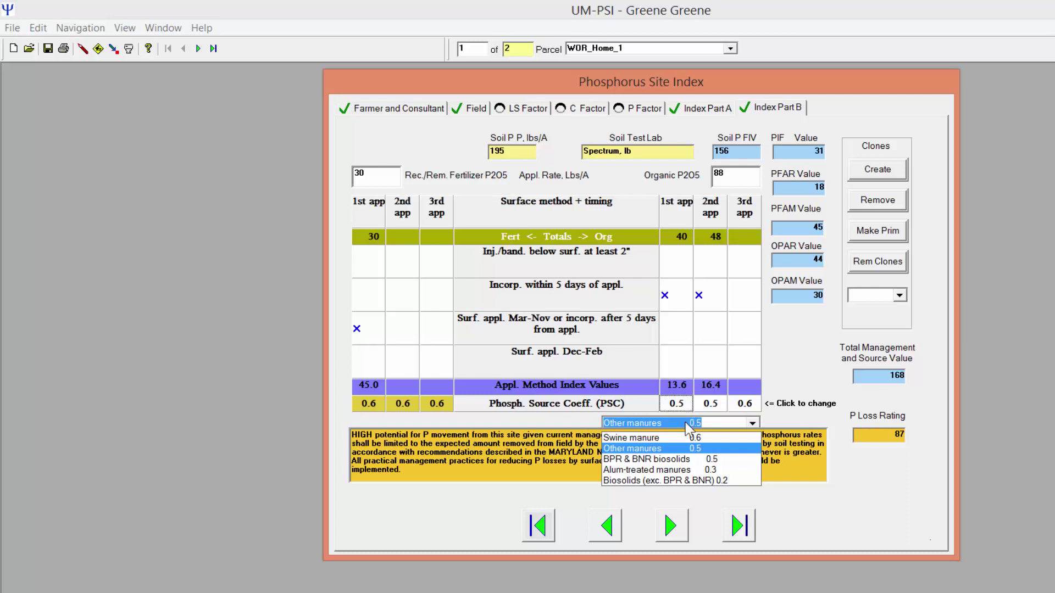
# Step: Keep 'Other manures 0.5' as the first source and advance to parcel WOR_Home_2
pyautogui.click(681, 449)
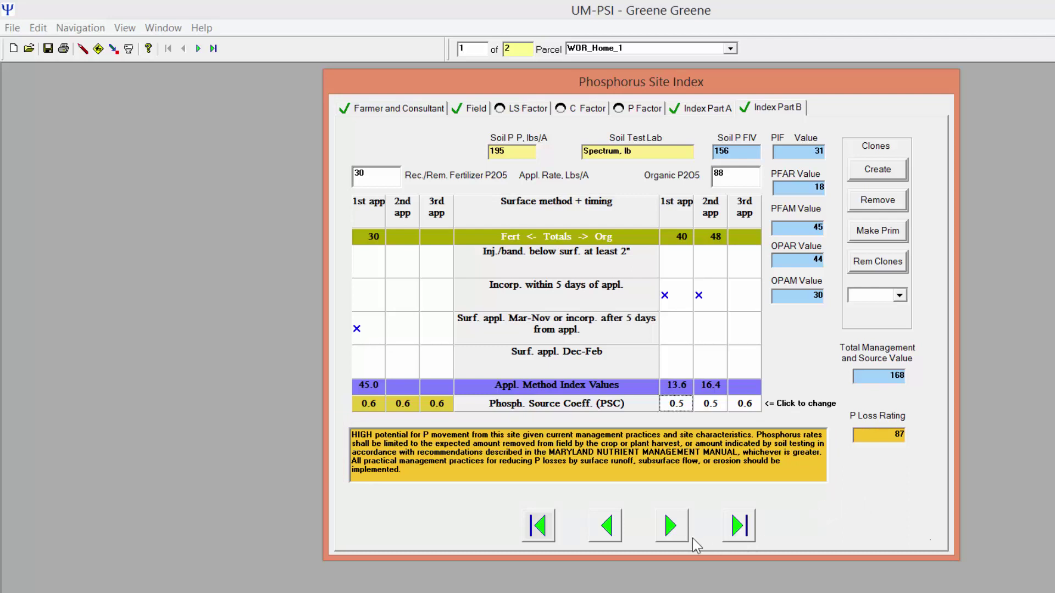
pyautogui.click(670, 527)
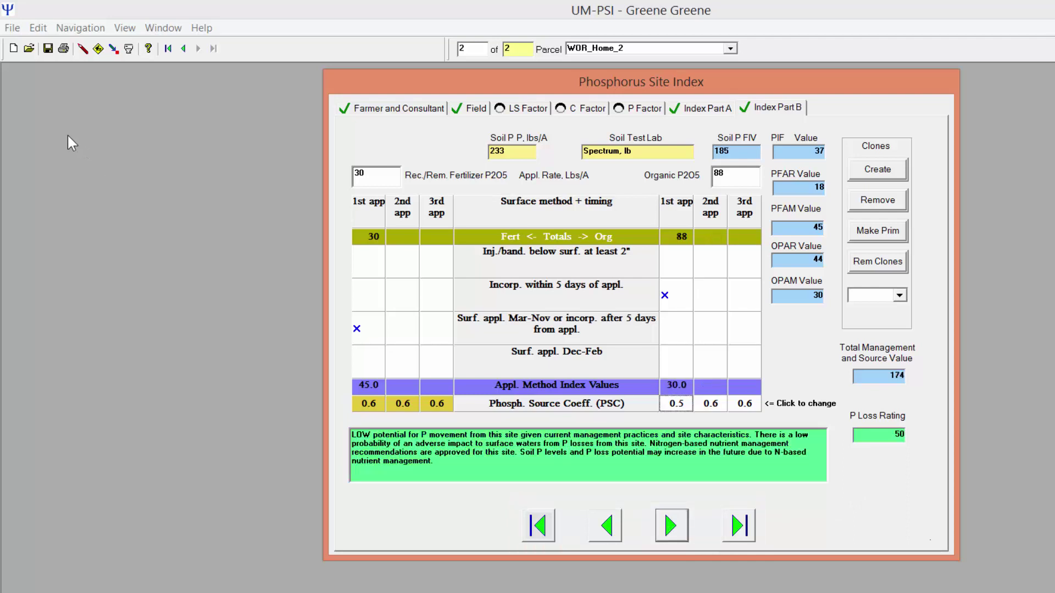
# Step: Print the PSI report for both parcels via Add All and the PSI checkbox
pyautogui.click(12, 27)
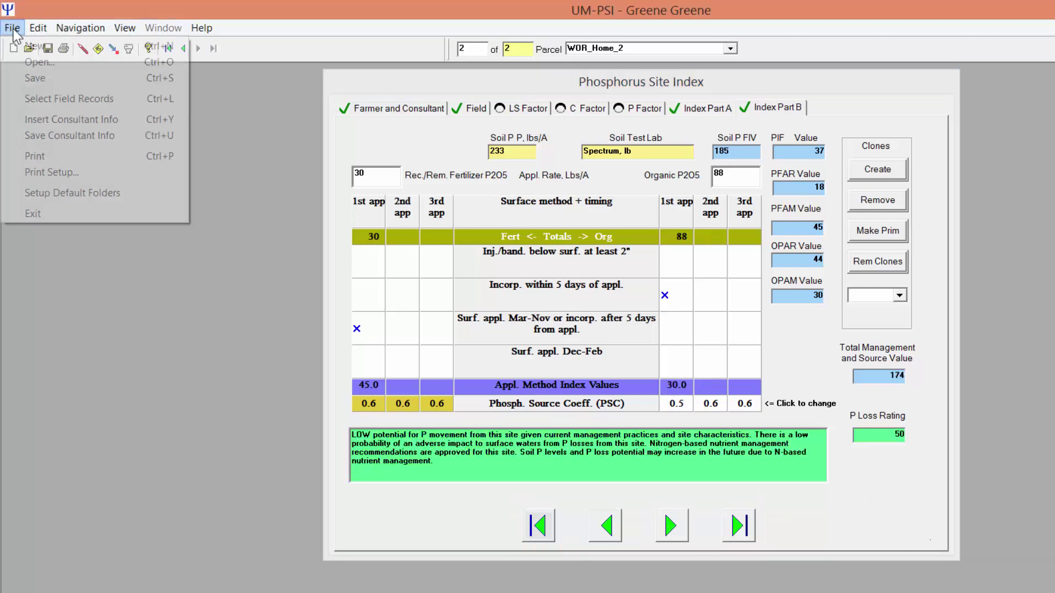
pyautogui.click(34, 157)
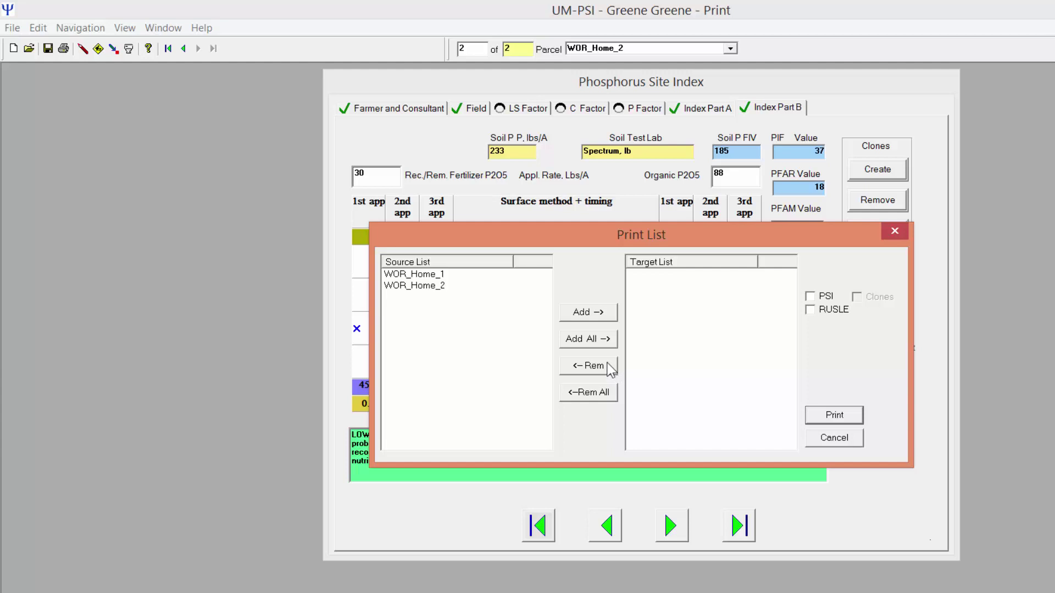
pyautogui.click(605, 346)
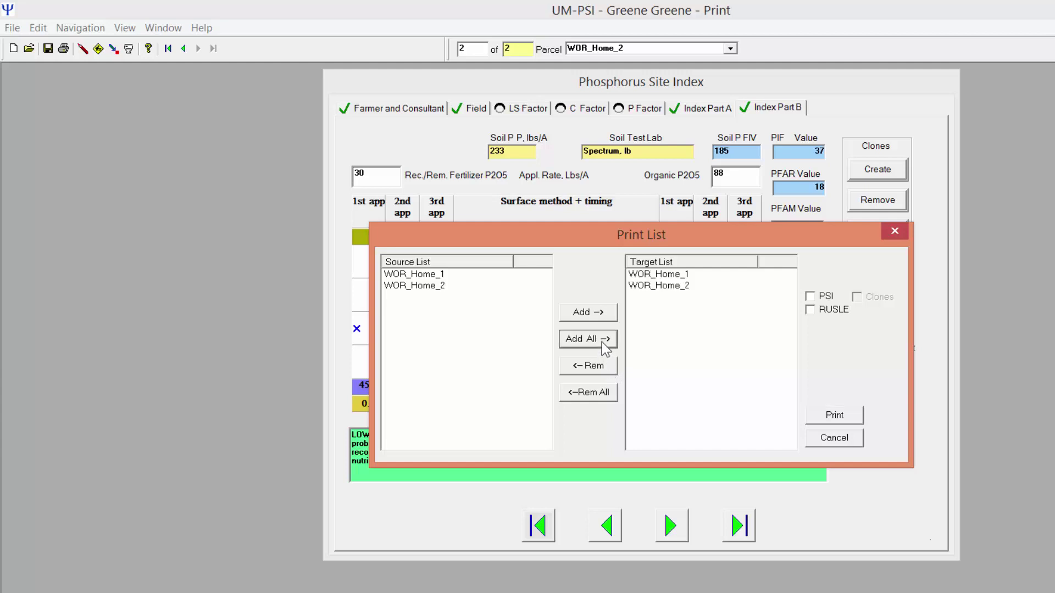
pyautogui.click(812, 300)
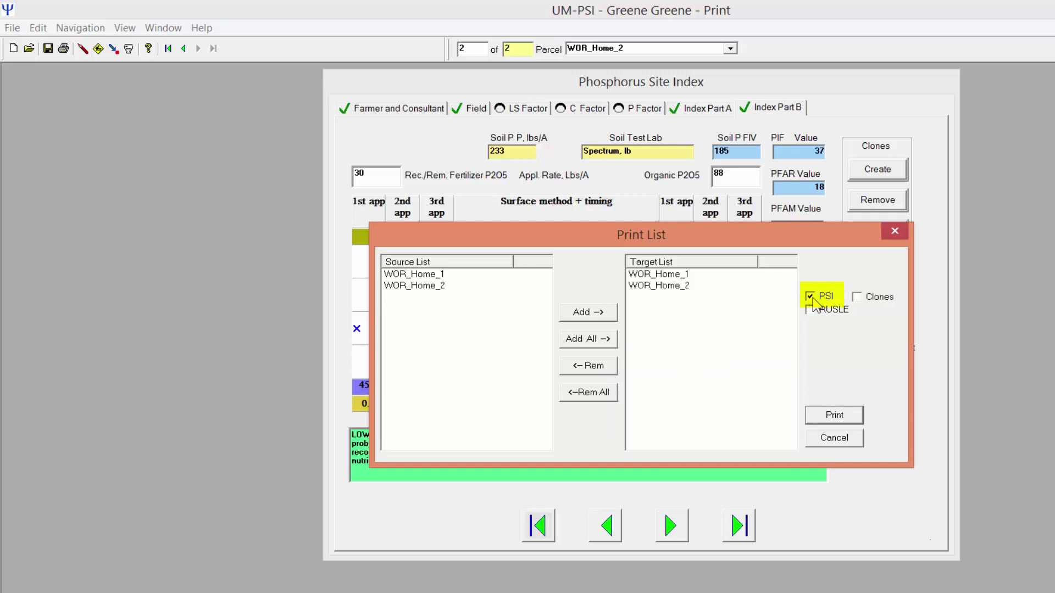
pyautogui.click(835, 415)
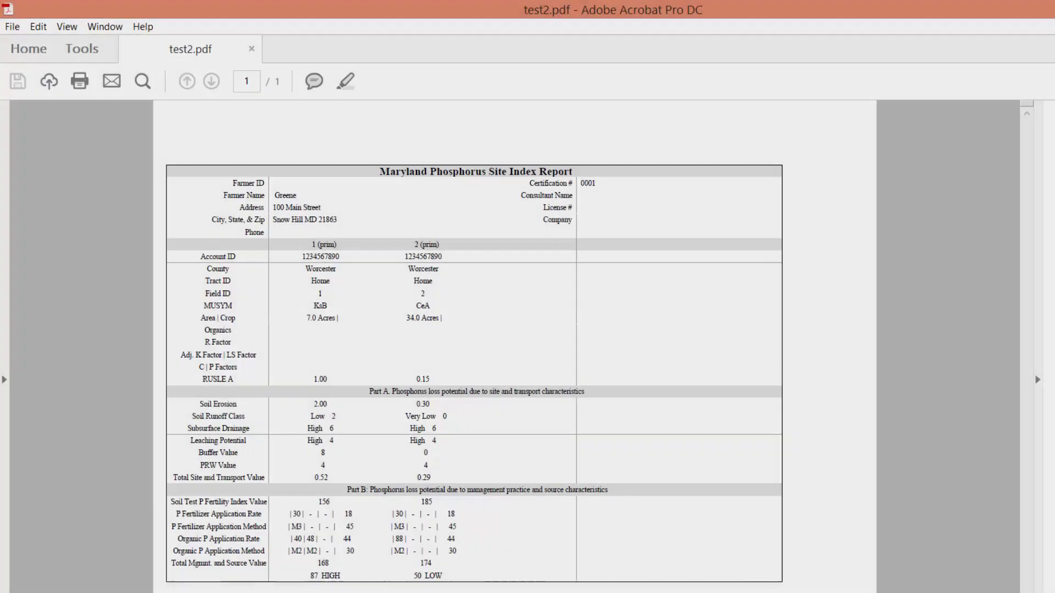